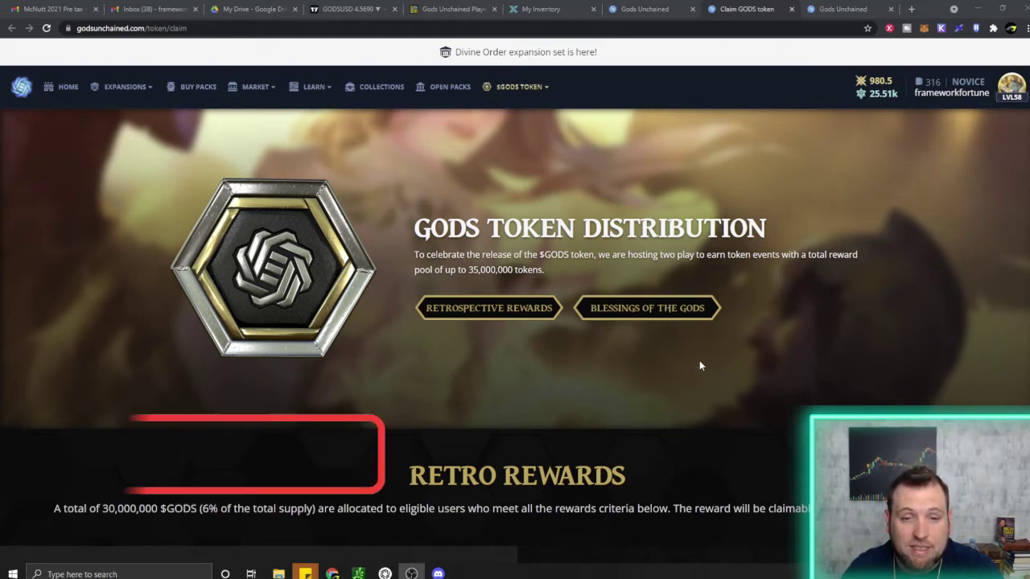
- Go to the Blessings of the Gods section and review its event overview and qualification requirements
{"action": "scroll", "coordinate": [706, 364], "scroll_direction": "down", "scroll_amount": 1}
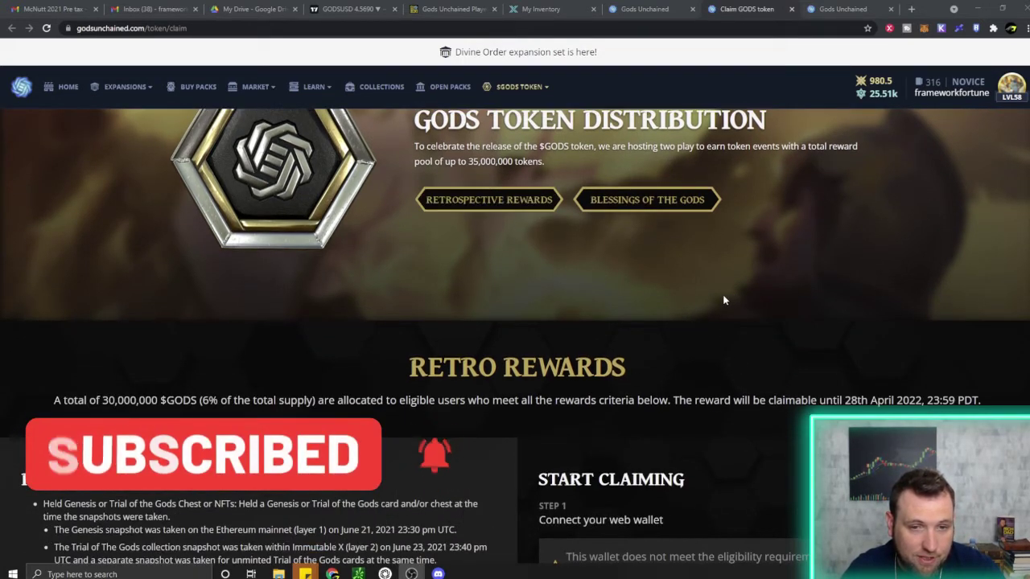
{"action": "scroll", "coordinate": [722, 294], "scroll_direction": "down", "scroll_amount": 1}
{"action": "scroll", "coordinate": [555, 133], "scroll_direction": "up", "scroll_amount": 2}
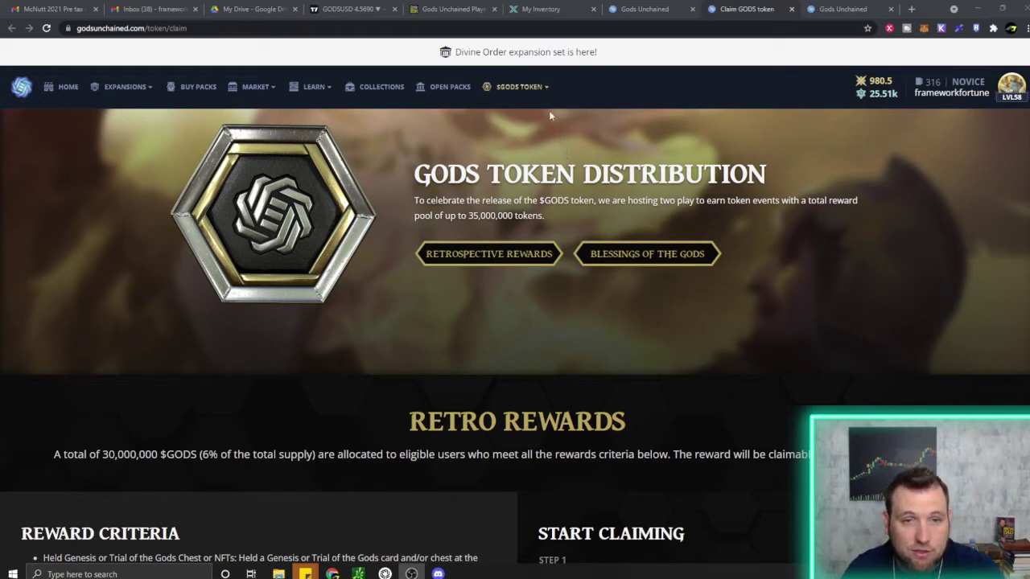
{"action": "left_click", "coordinate": [636, 256]}
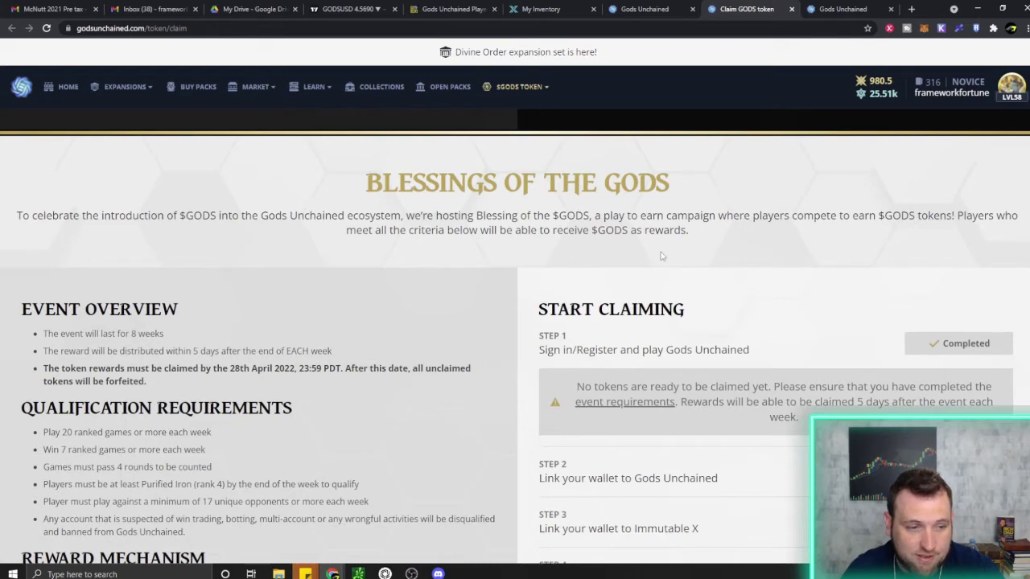
{"action": "scroll", "coordinate": [564, 258], "scroll_direction": "down", "scroll_amount": 2}
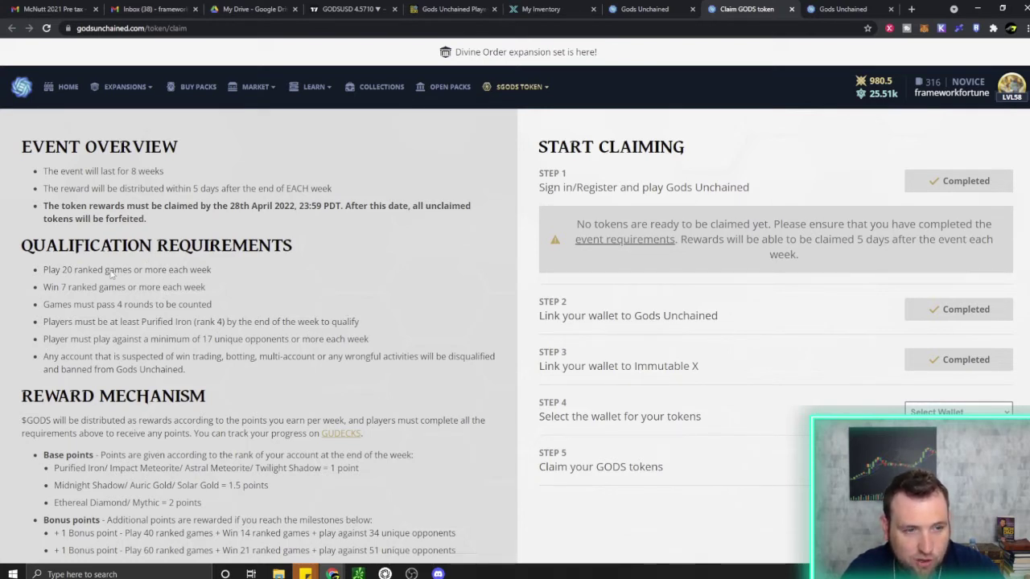
- Switch to the GU Decks player stats and review the weekend event and Blessings of the Gods weekly earnings
{"action": "left_click", "coordinate": [475, 8]}
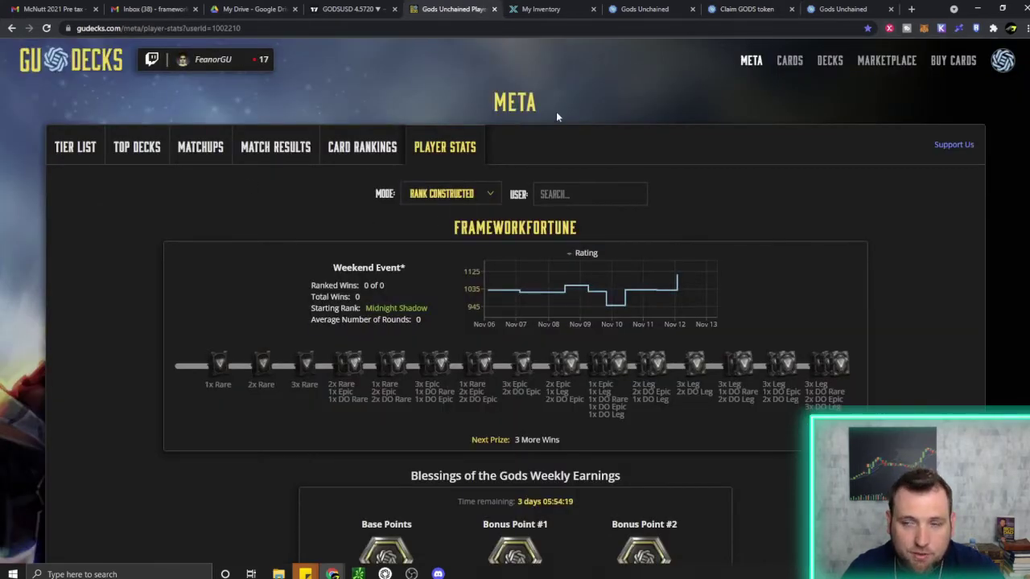
{"action": "scroll", "coordinate": [519, 202], "scroll_direction": "down", "scroll_amount": 1}
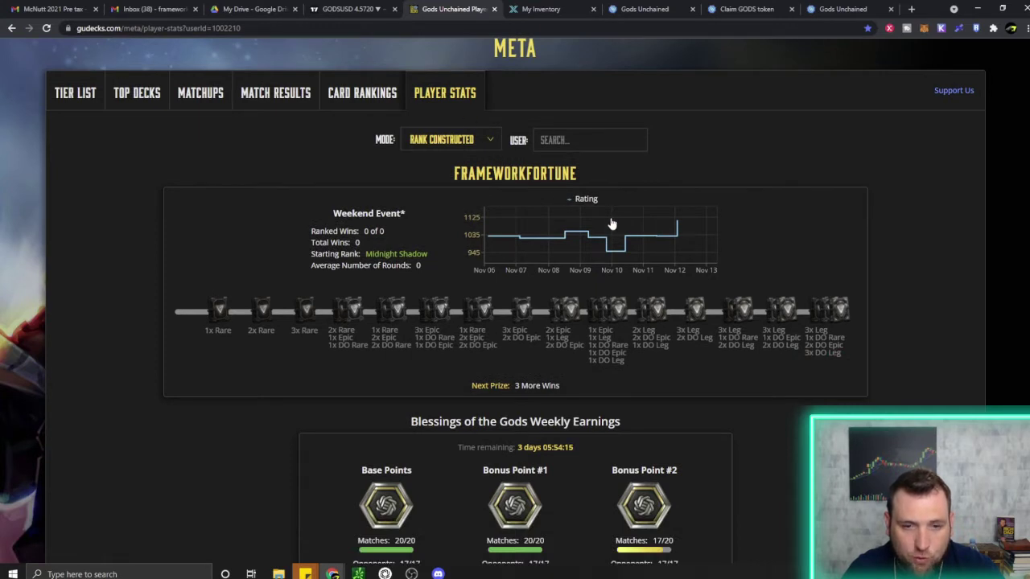
{"action": "scroll", "coordinate": [612, 223], "scroll_direction": "down", "scroll_amount": 2}
{"action": "scroll", "coordinate": [296, 190], "scroll_direction": "up", "scroll_amount": 1}
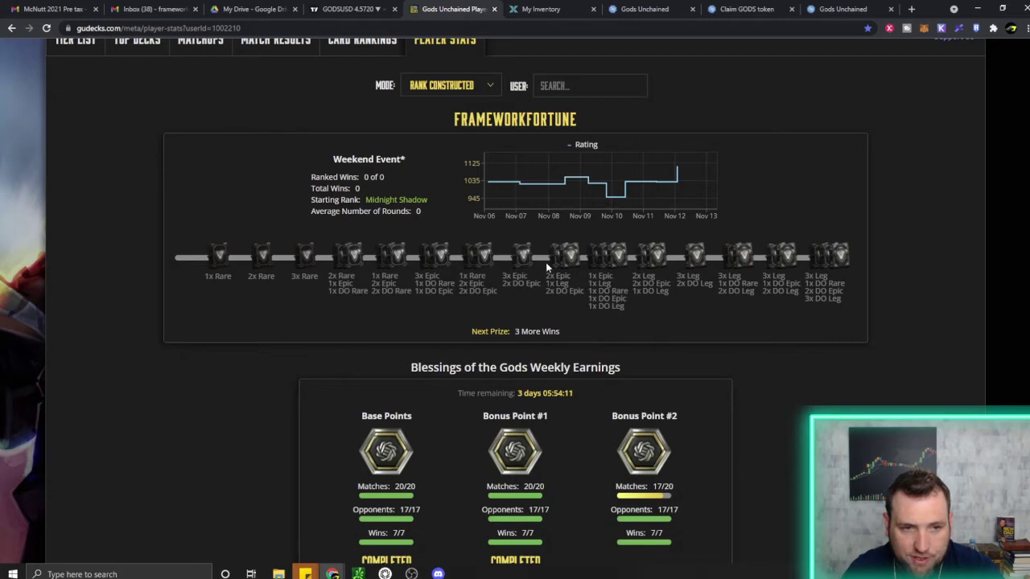
{"action": "scroll", "coordinate": [661, 319], "scroll_direction": "down", "scroll_amount": 4}
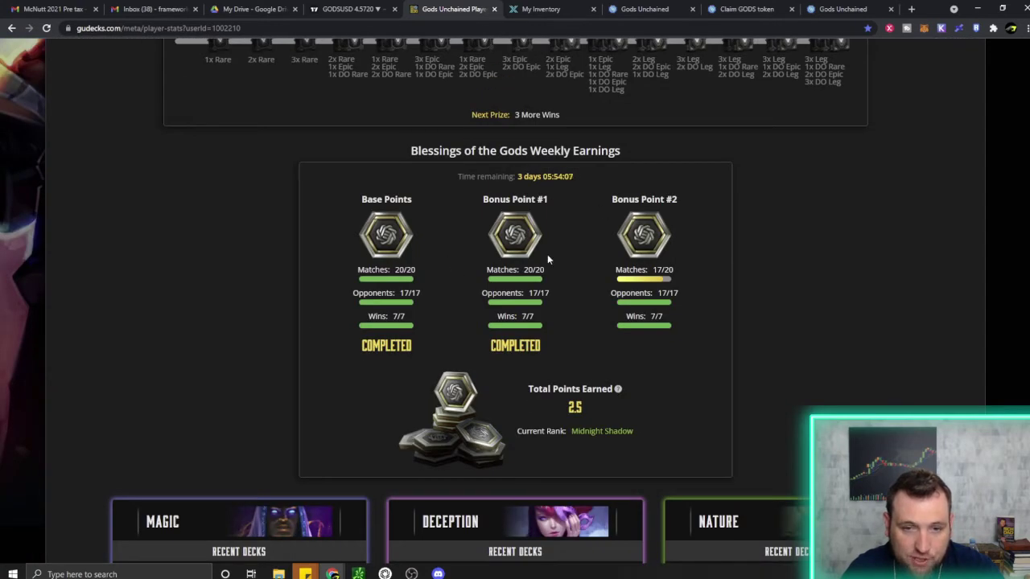
{"action": "scroll", "coordinate": [666, 278], "scroll_direction": "down", "scroll_amount": 1}
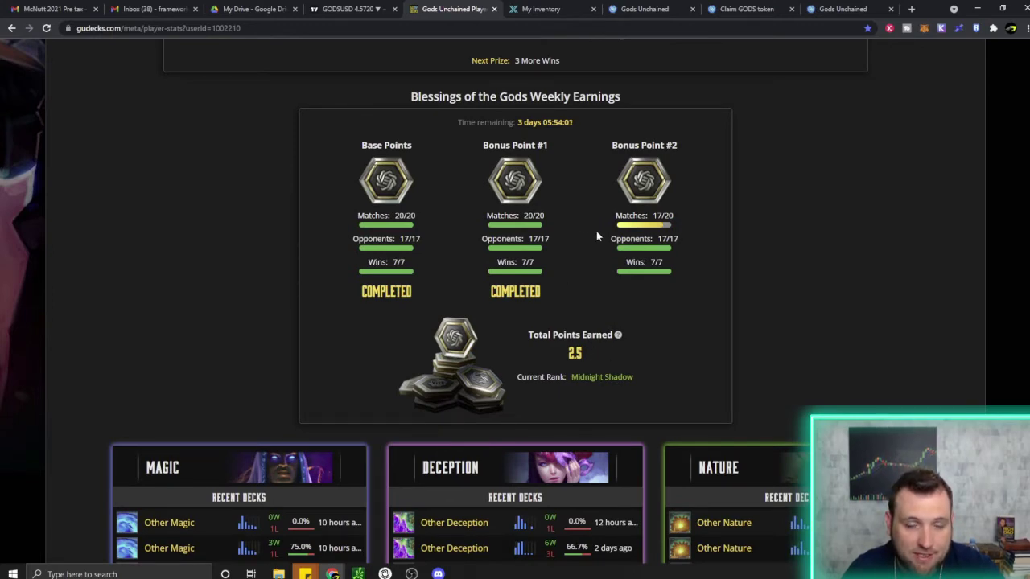
- Return to the GODS token claim page and review the reward mechanism and rewards allocation rules
{"action": "key", "text": "ctrl+8"}
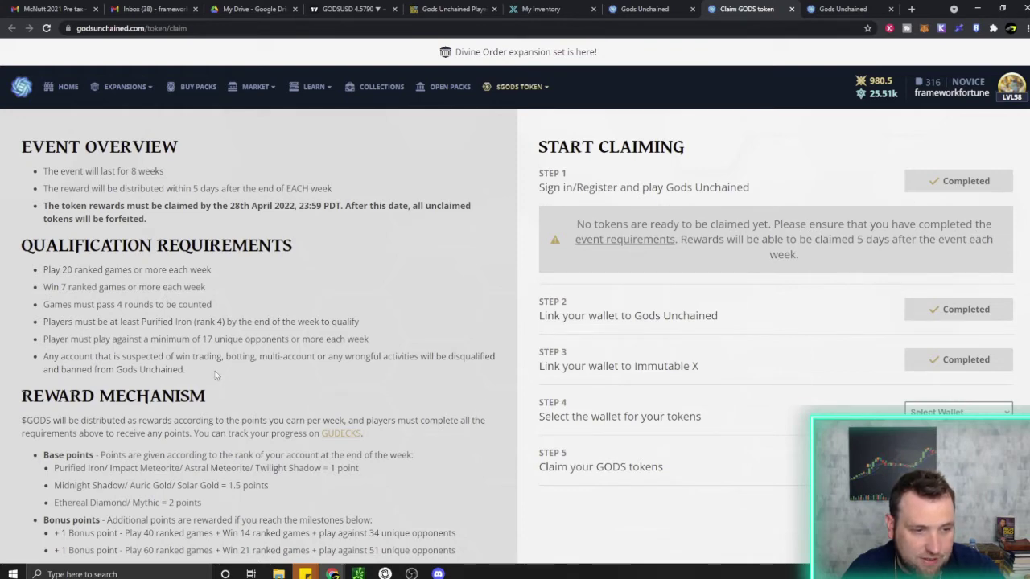
{"action": "scroll", "coordinate": [179, 321], "scroll_direction": "down", "scroll_amount": 3}
{"action": "left_click_drag", "start_coordinate": [187, 252], "coordinate": [251, 253]}
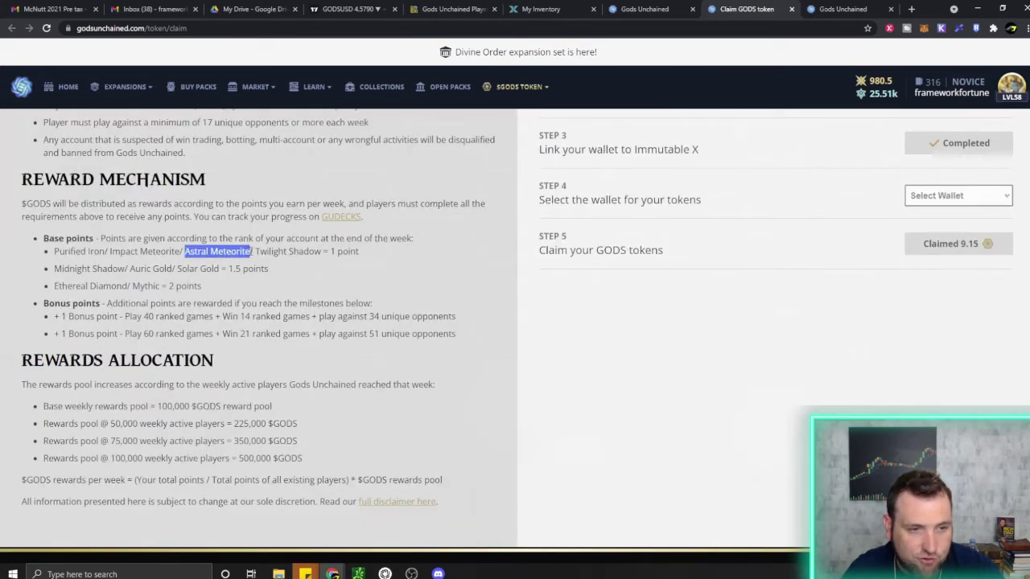
{"action": "left_click", "coordinate": [264, 268]}
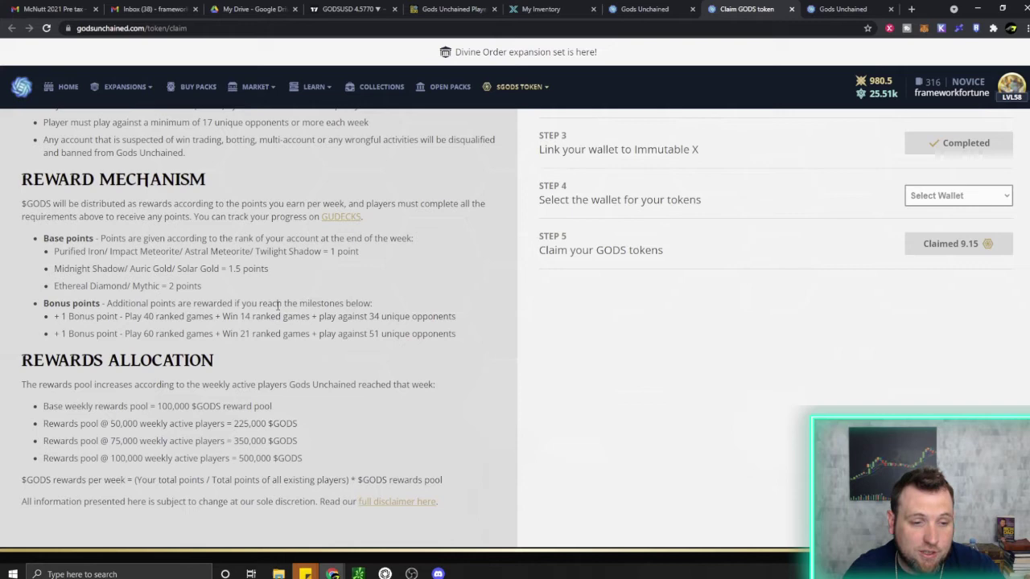
{"action": "scroll", "coordinate": [238, 294], "scroll_direction": "down", "scroll_amount": 2}
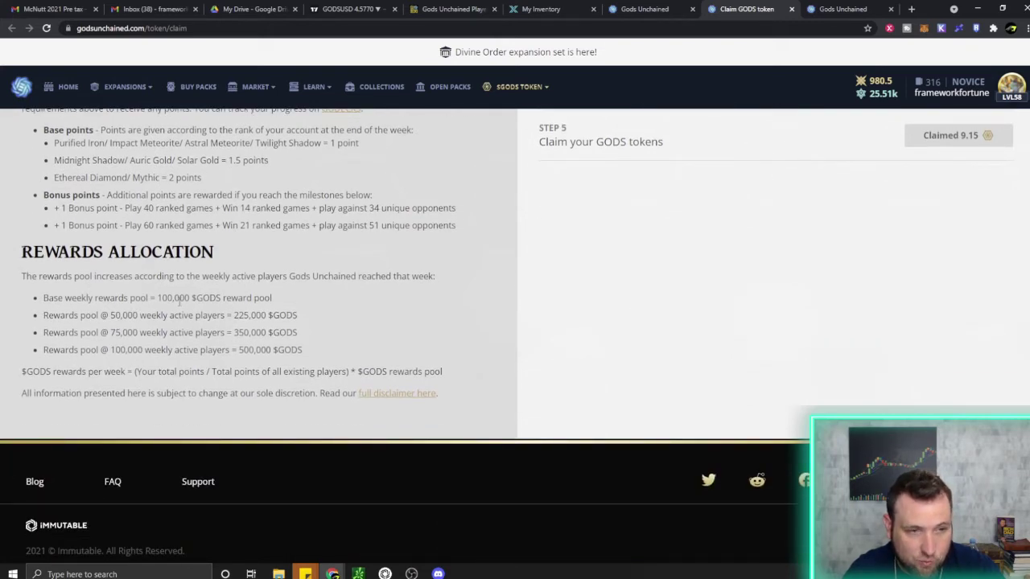
- Review the five Start Claiming steps for the Blessings of the Gods rewards
{"action": "scroll", "coordinate": [403, 310], "scroll_direction": "up", "scroll_amount": 4}
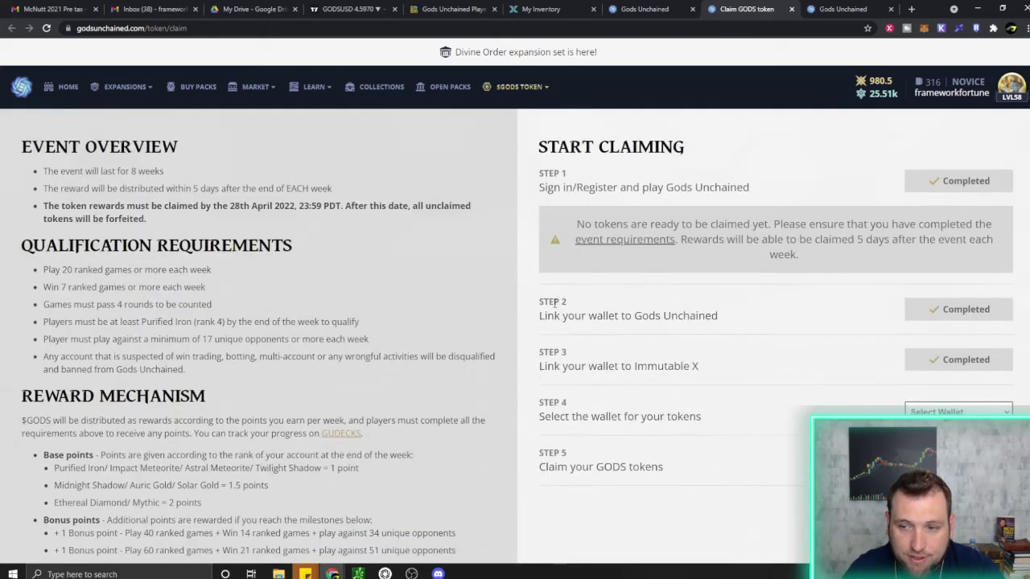
{"action": "scroll", "coordinate": [554, 303], "scroll_direction": "up", "scroll_amount": 1}
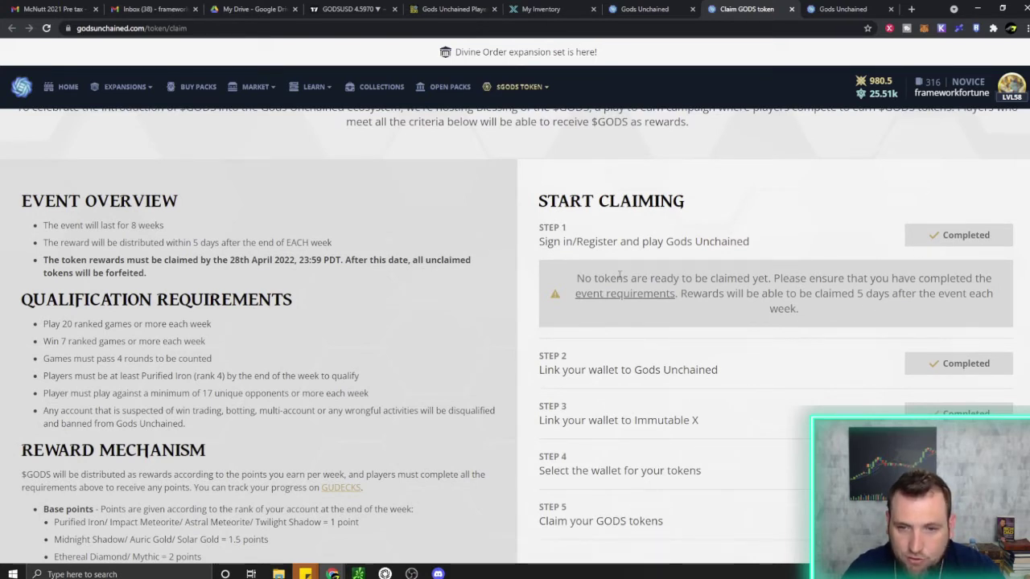
{"action": "scroll", "coordinate": [940, 266], "scroll_direction": "down", "scroll_amount": 1}
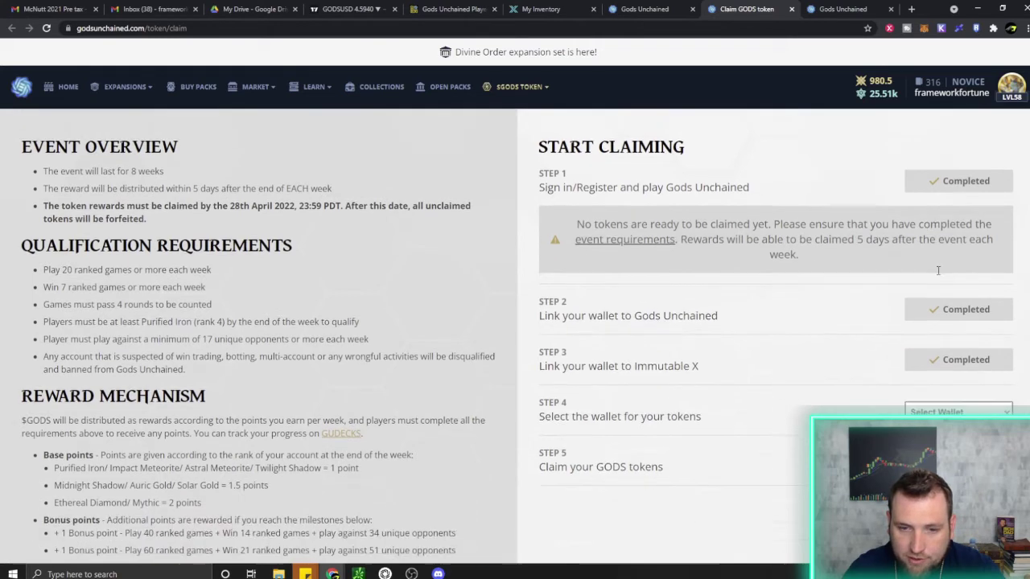
{"action": "scroll", "coordinate": [911, 285], "scroll_direction": "down", "scroll_amount": 1}
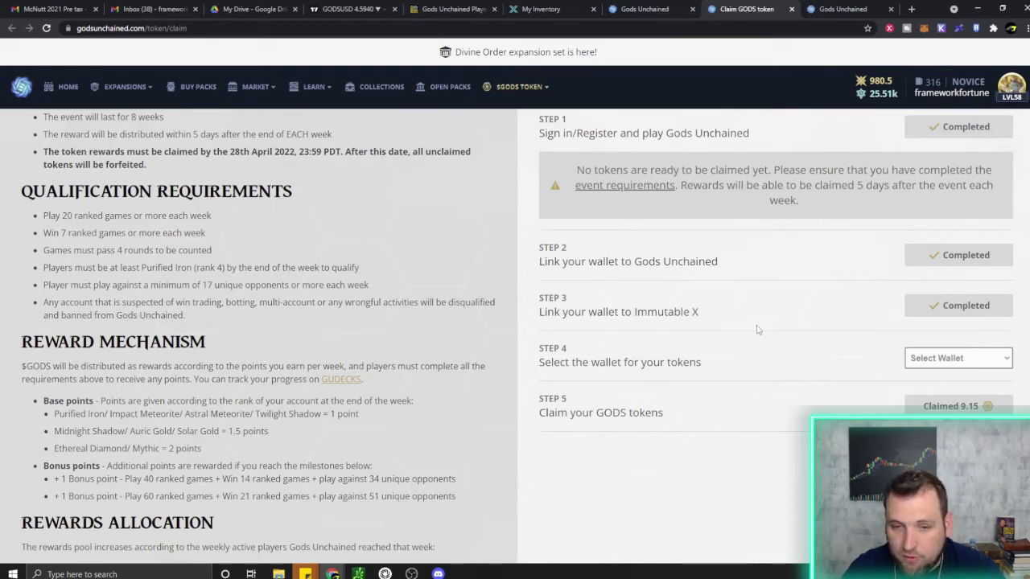
{"action": "scroll", "coordinate": [724, 362], "scroll_direction": "down", "scroll_amount": 2}
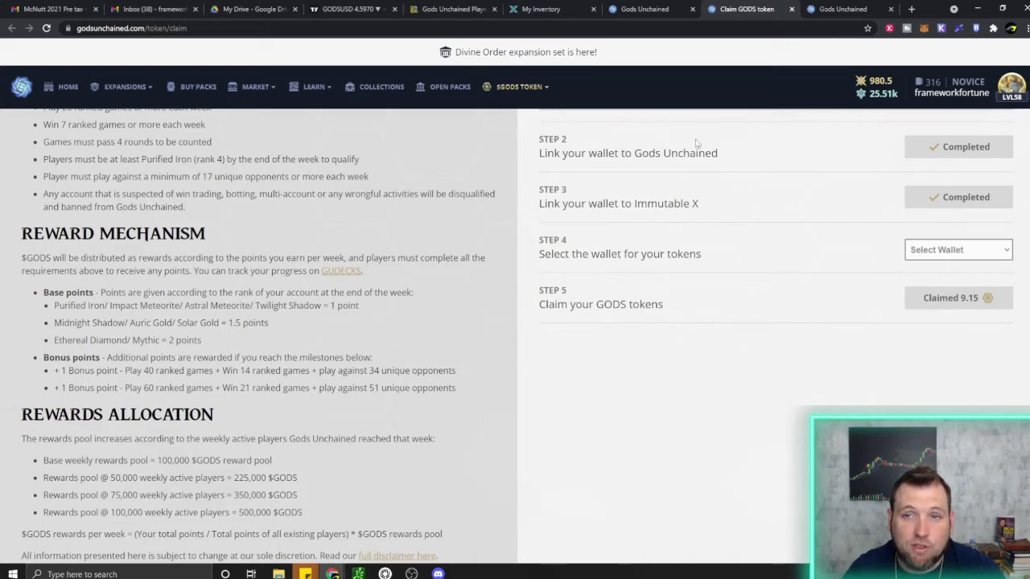
- On the TradingView GODSUSD chart, draw a red descending trend line from about 8.43 on 3 November to about 4.98 on 13 November
{"action": "left_click", "coordinate": [354, 9]}
{"action": "scroll", "coordinate": [595, 298], "scroll_direction": "up", "scroll_amount": 10}
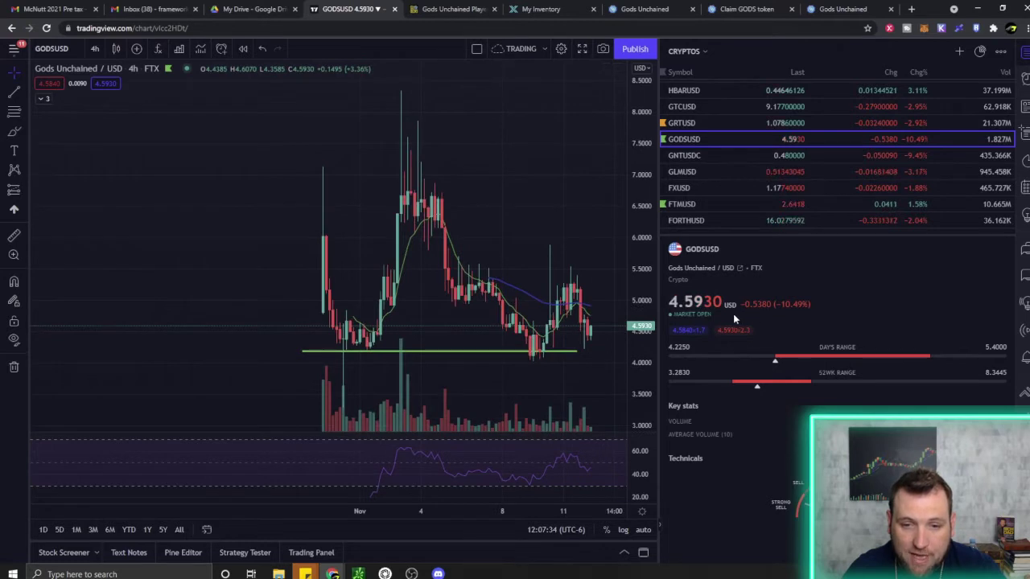
{"action": "left_click_drag", "start_coordinate": [640, 322], "coordinate": [640, 355]}
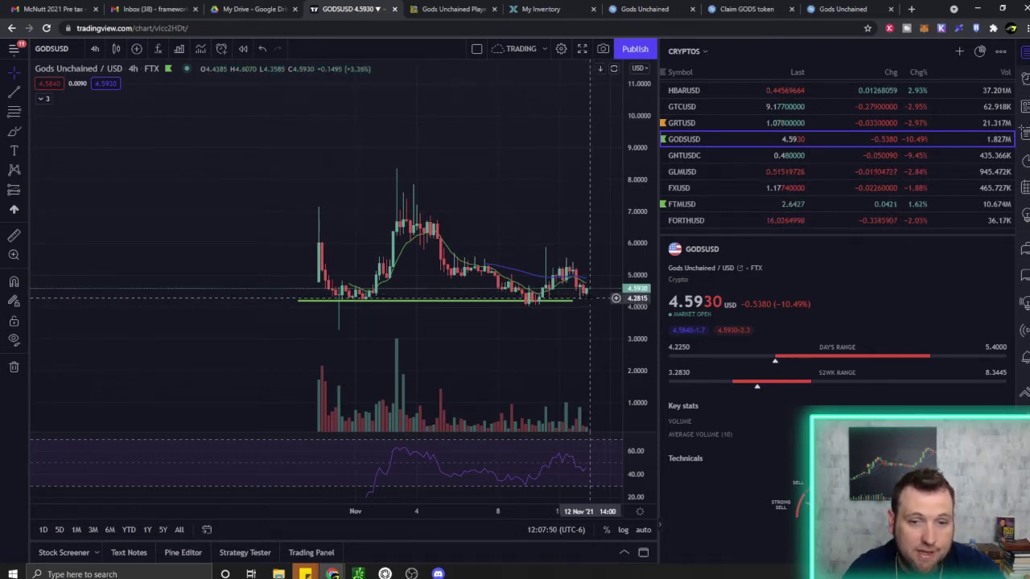
{"action": "left_click", "coordinate": [13, 91]}
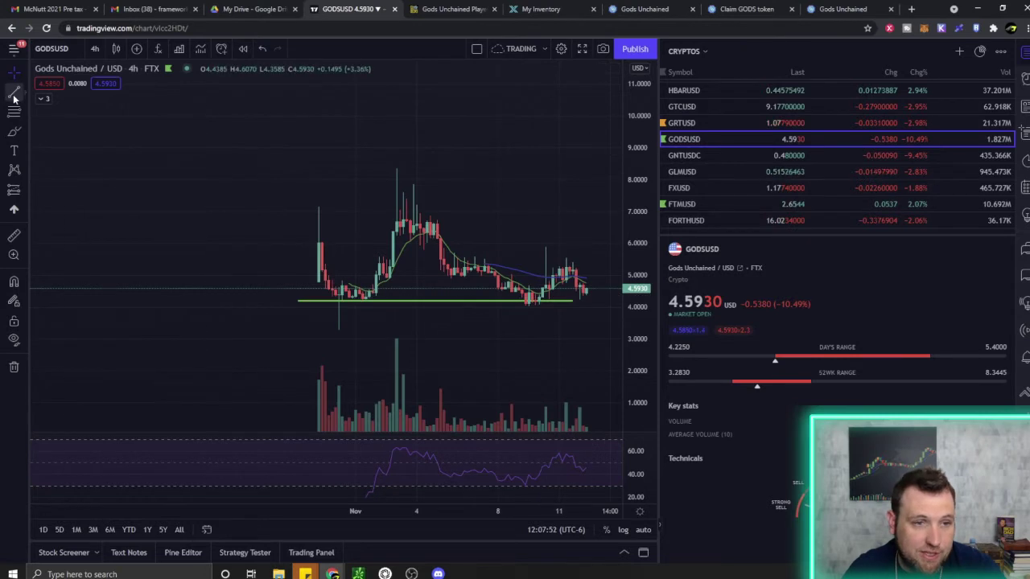
{"action": "left_click", "coordinate": [397, 166]}
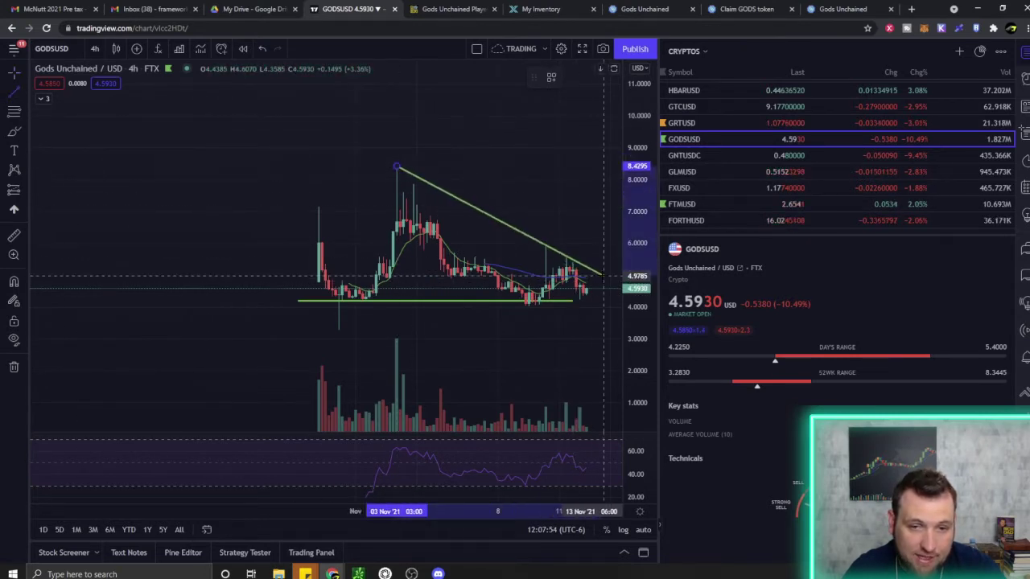
{"action": "left_click", "coordinate": [572, 77]}
{"action": "left_click", "coordinate": [574, 115]}
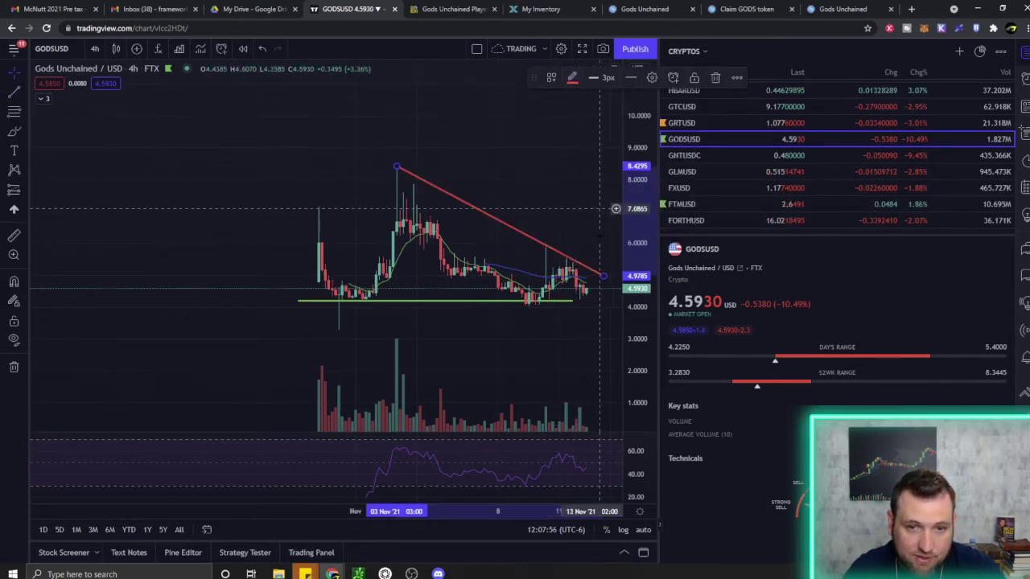
- Examine the GODSUSD price action between the red trend line and the green support line
{"action": "scroll", "coordinate": [598, 242], "scroll_direction": "down", "scroll_amount": 2}
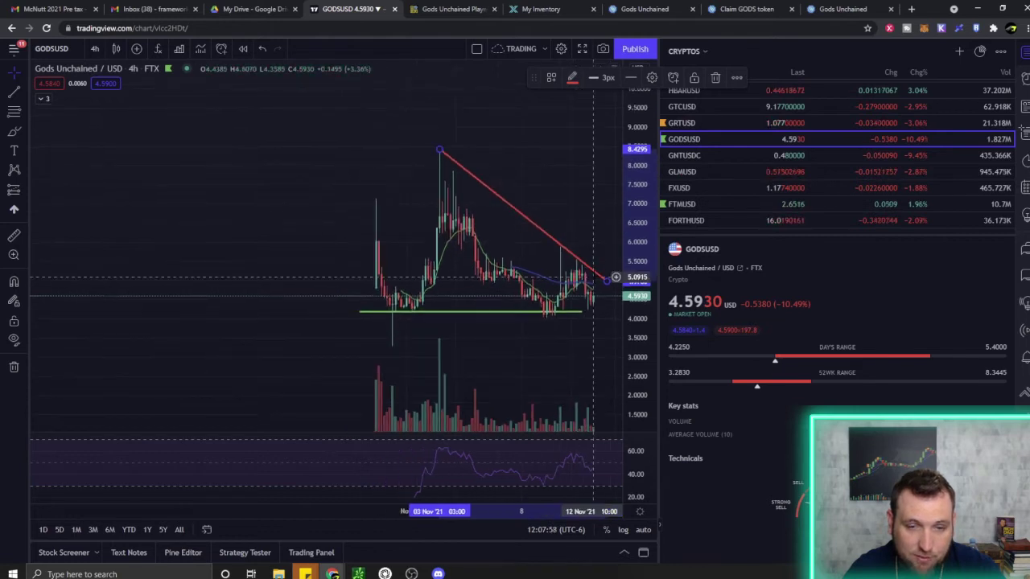
{"action": "scroll", "coordinate": [580, 309], "scroll_direction": "down", "scroll_amount": 3}
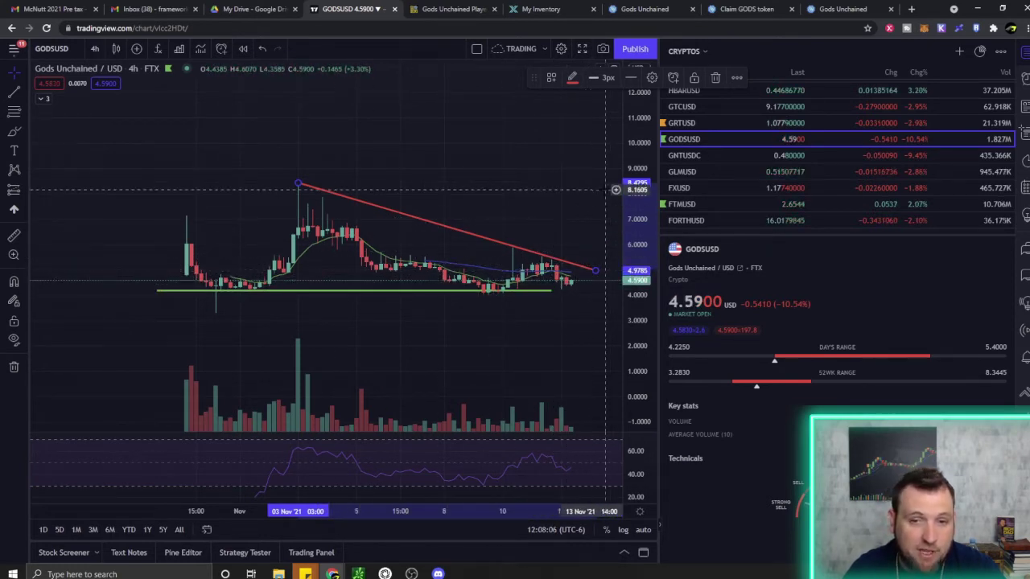
{"action": "left_click_drag", "start_coordinate": [636, 191], "coordinate": [645, 206]}
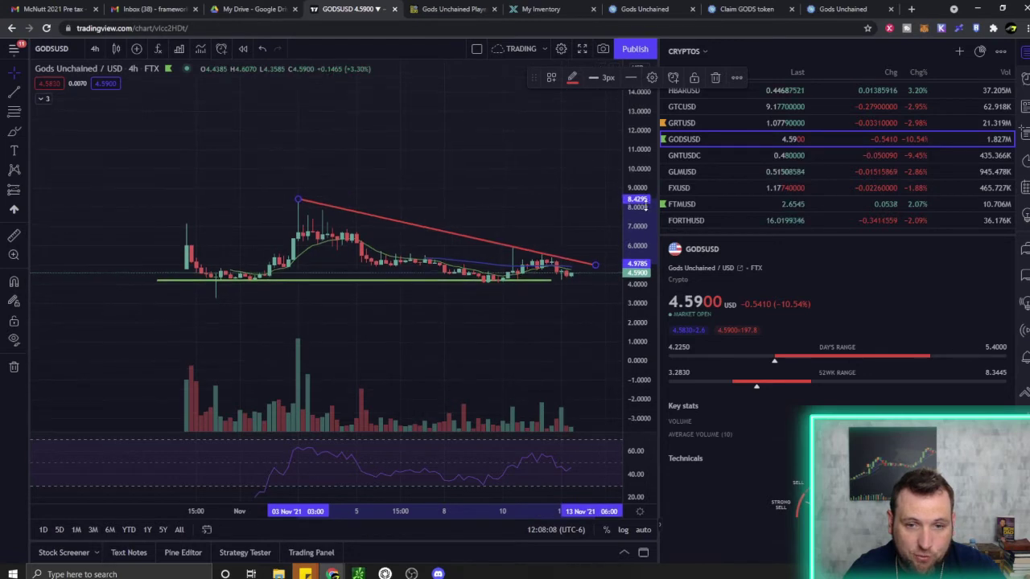
{"action": "scroll", "coordinate": [523, 281], "scroll_direction": "down", "scroll_amount": 1}
{"action": "scroll", "coordinate": [524, 282], "scroll_direction": "down", "scroll_amount": 1}
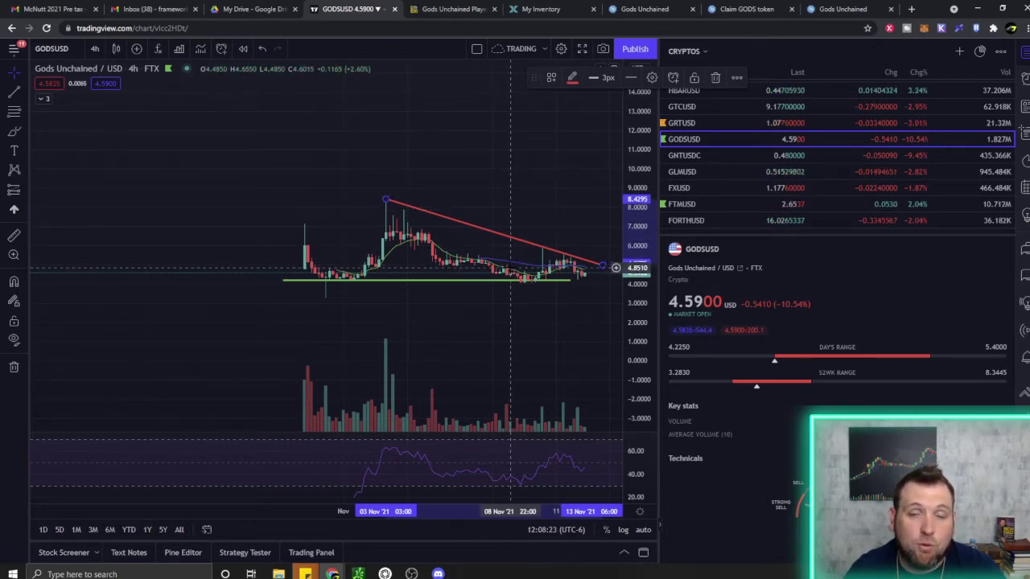
- Check the wallets linked to the Gods Unchained account and review the wallet selection and claiming steps on the token claim page
{"action": "left_click", "coordinate": [645, 8]}
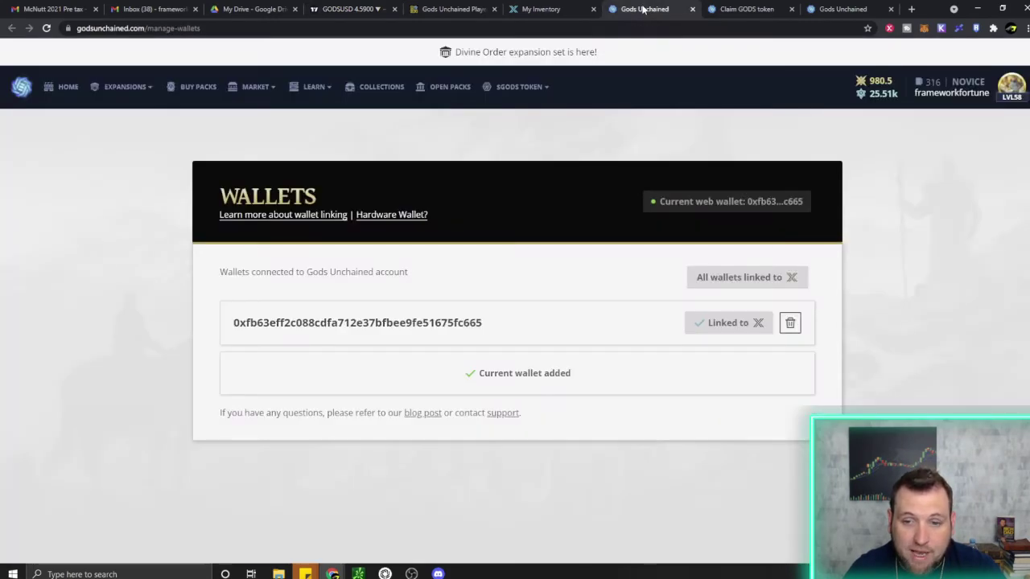
{"action": "key", "text": "ctrl+Tab"}
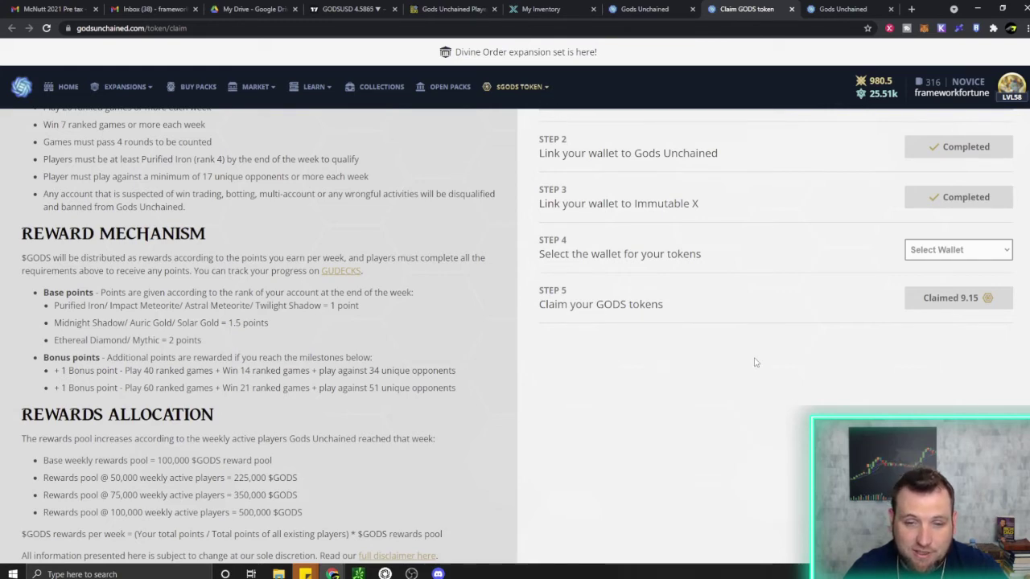
{"action": "scroll", "coordinate": [755, 362], "scroll_direction": "up", "scroll_amount": 1}
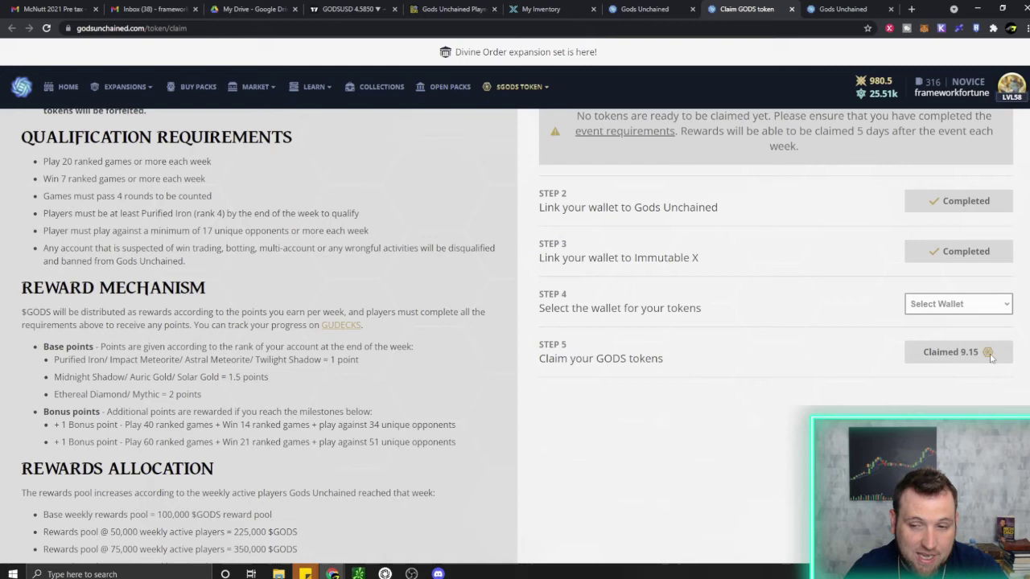
{"action": "scroll", "coordinate": [996, 361], "scroll_direction": "up", "scroll_amount": 1}
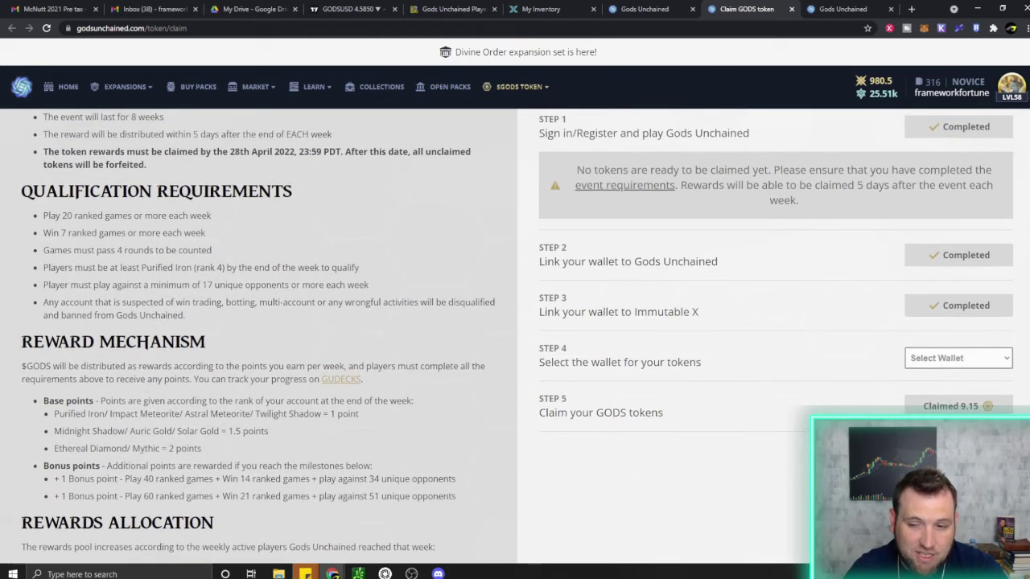
{"action": "scroll", "coordinate": [996, 361], "scroll_direction": "down", "scroll_amount": 1}
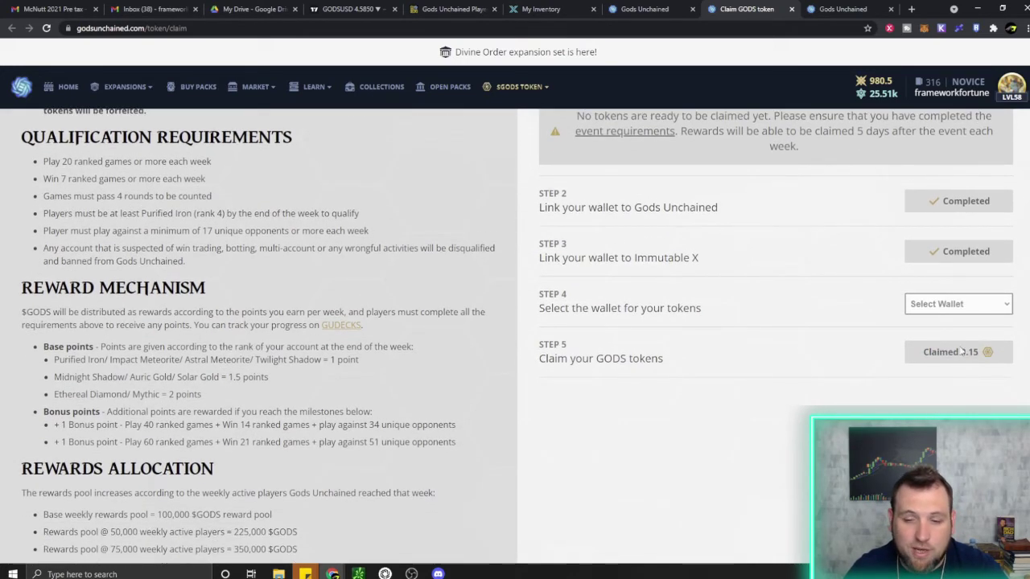
{"action": "scroll", "coordinate": [751, 359], "scroll_direction": "up", "scroll_amount": 1}
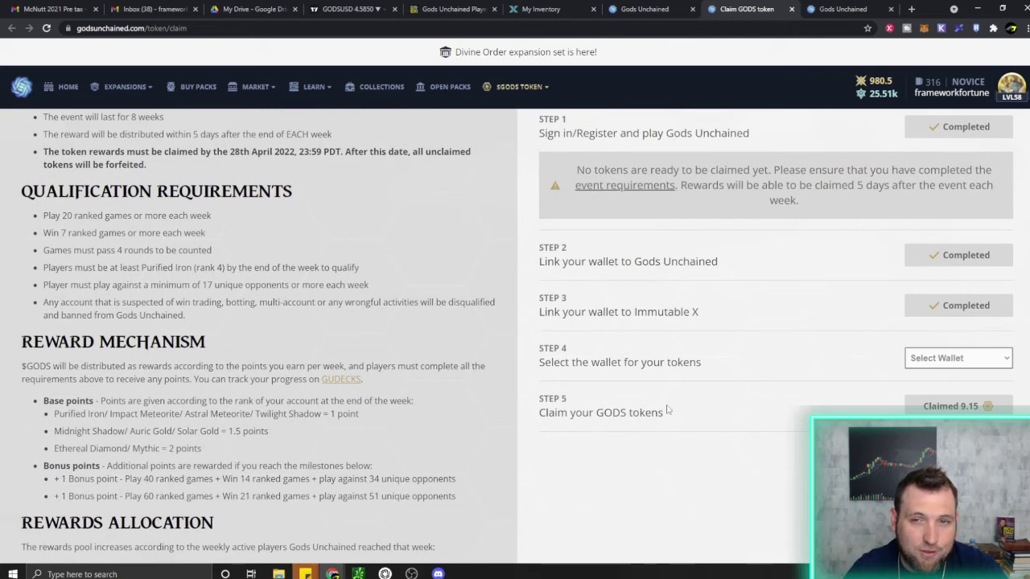
{"action": "scroll", "coordinate": [765, 397], "scroll_direction": "up", "scroll_amount": 1}
{"action": "scroll", "coordinate": [735, 223], "scroll_direction": "down", "scroll_amount": 2}
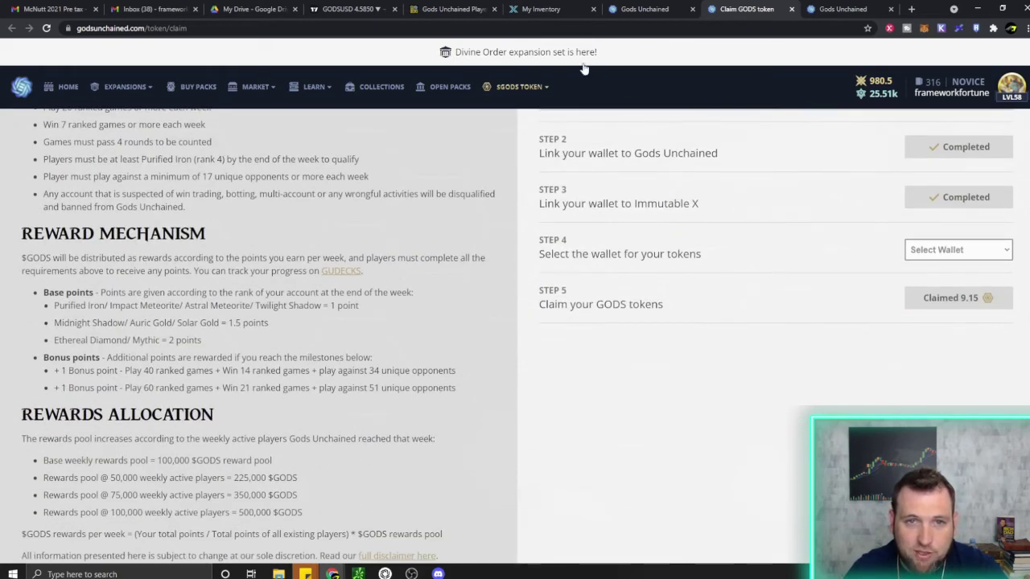
- Check the GODS balance held on Immutable X through the inventory's GODS deposit form, without making a deposit
{"action": "left_click", "coordinate": [540, 10]}
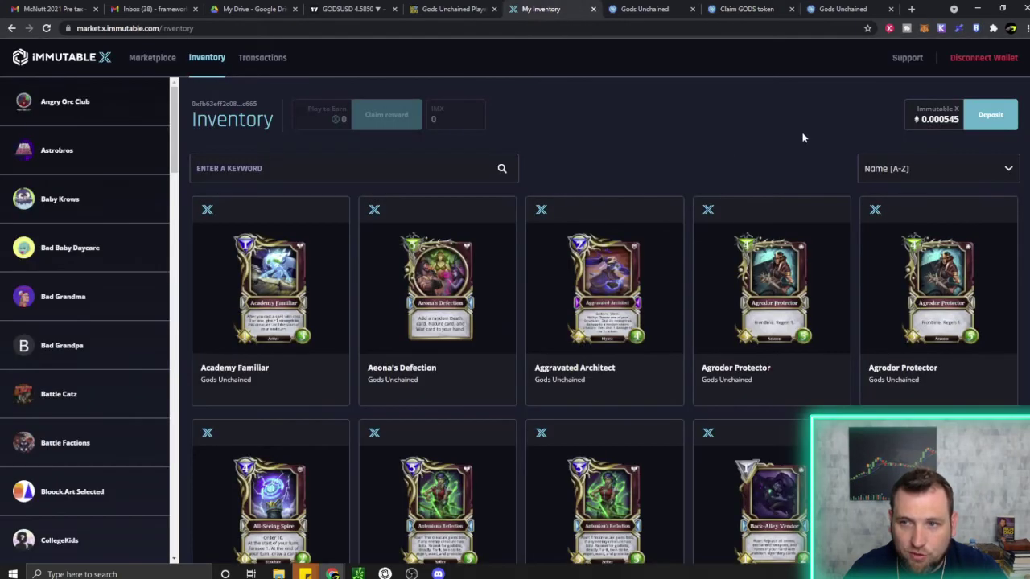
{"action": "mouse_move", "coordinate": [937, 117]}
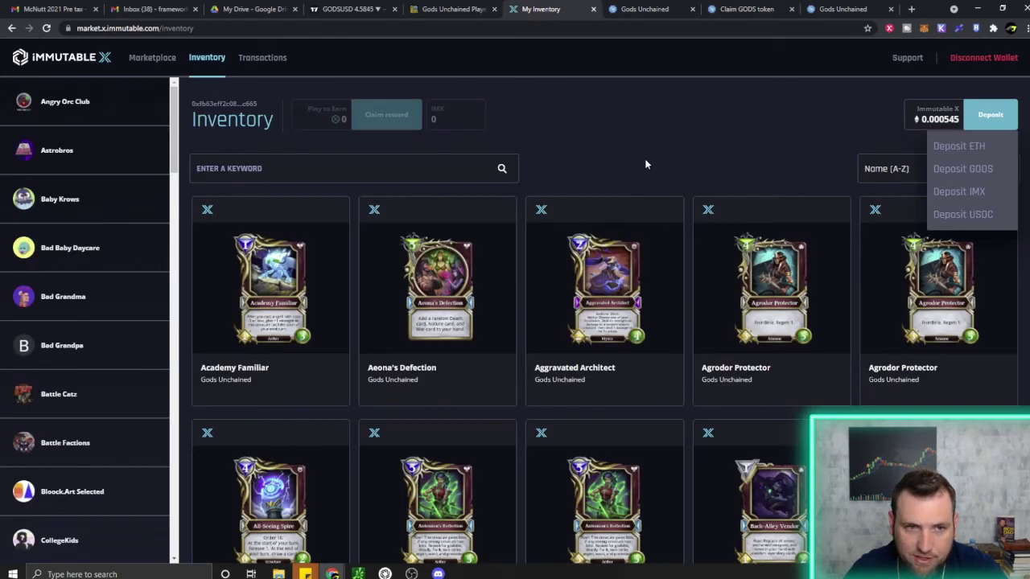
{"action": "left_click", "coordinate": [927, 171]}
{"action": "left_click_drag", "start_coordinate": [593, 262], "coordinate": [686, 266]}
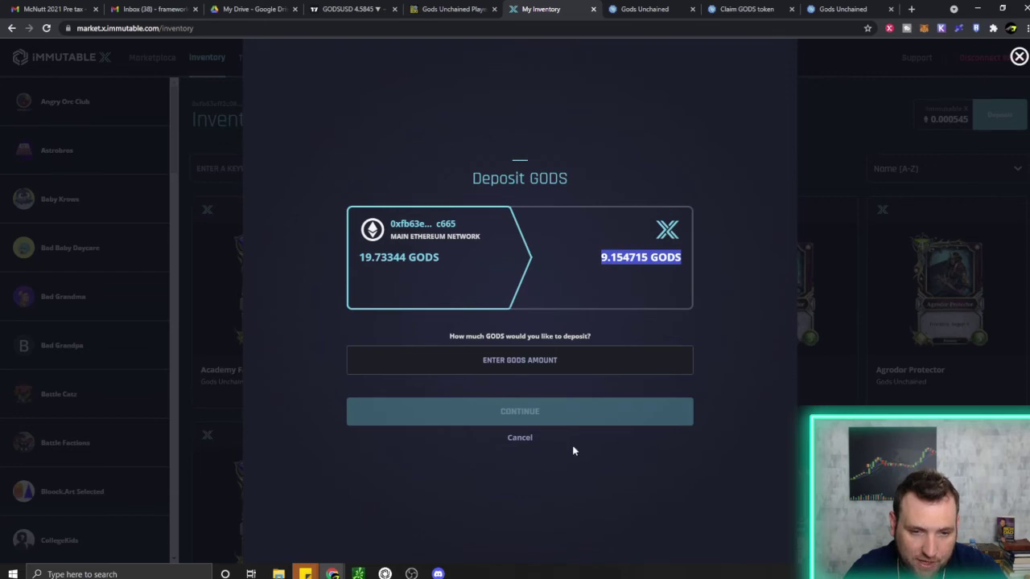
{"action": "left_click", "coordinate": [523, 440]}
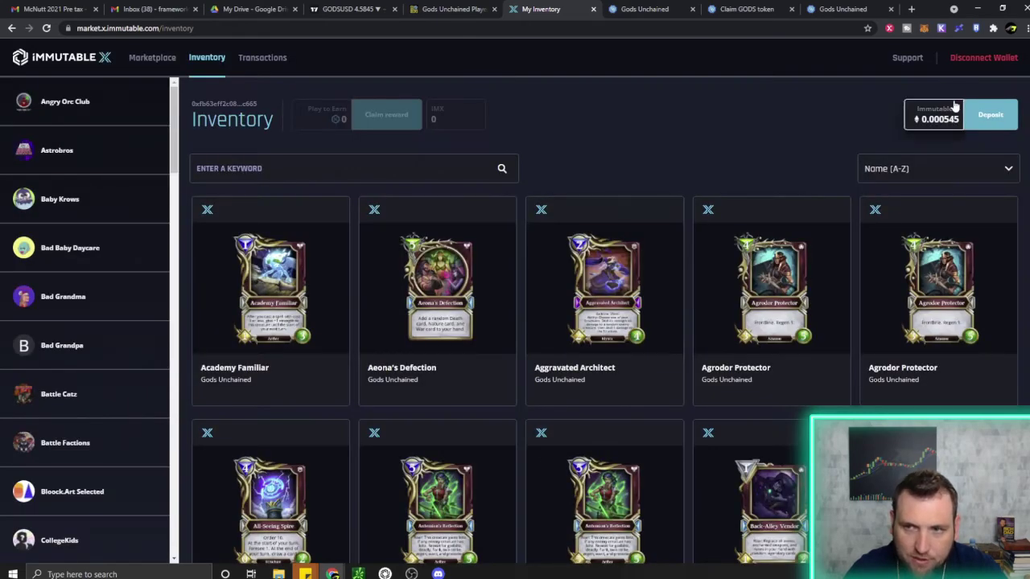
{"action": "left_click", "coordinate": [841, 9]}
{"action": "left_click", "coordinate": [764, 9]}
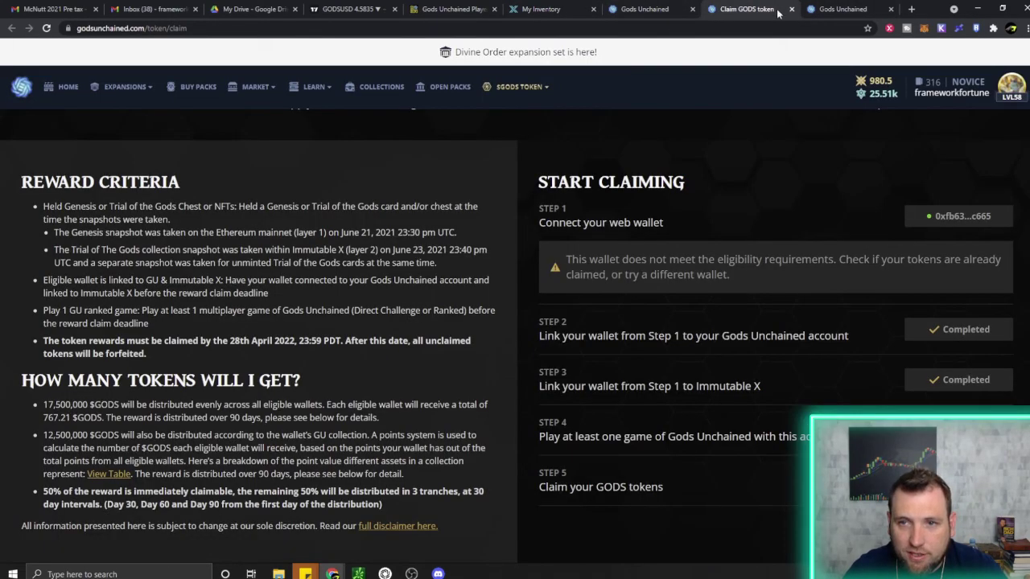
{"action": "left_click", "coordinate": [845, 8]}
{"action": "left_click", "coordinate": [716, 8]}
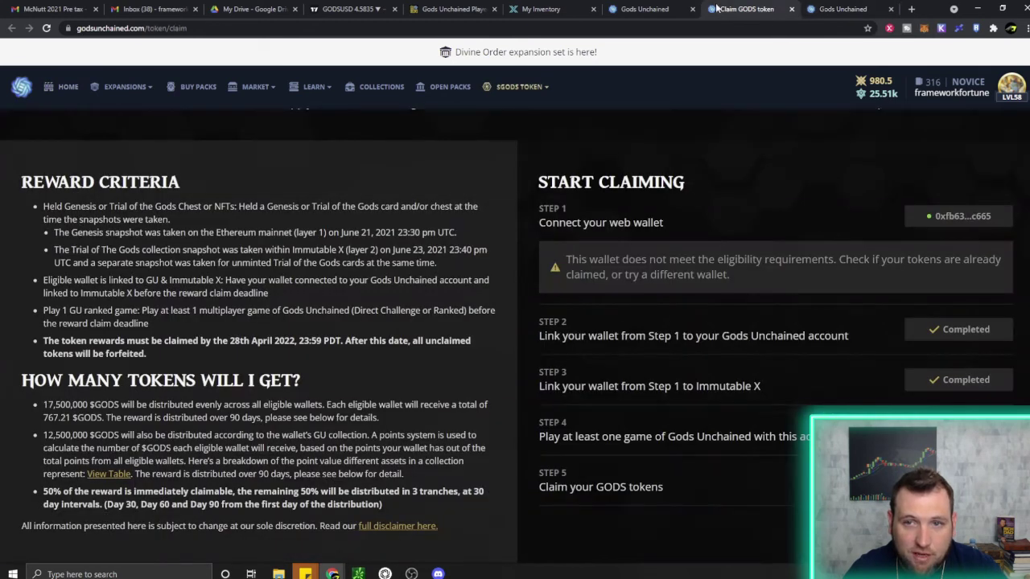
{"action": "left_click", "coordinate": [628, 8]}
{"action": "left_click", "coordinate": [531, 9]}
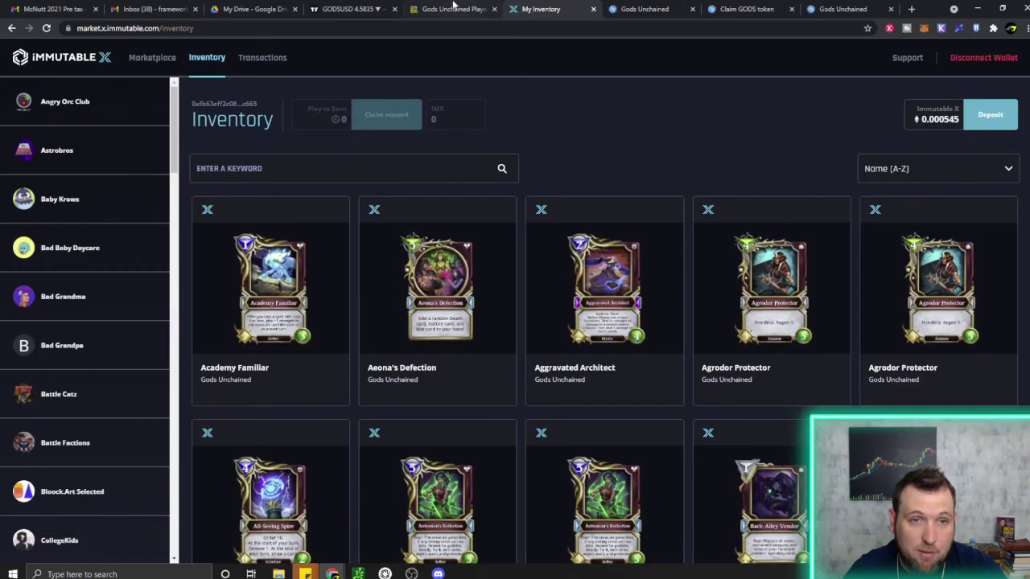
- Review the GUDecks player stats, covering the Blessings of the Gods Weekly Earnings progress and the Weekend Event prize track
{"action": "left_click", "coordinate": [453, 8]}
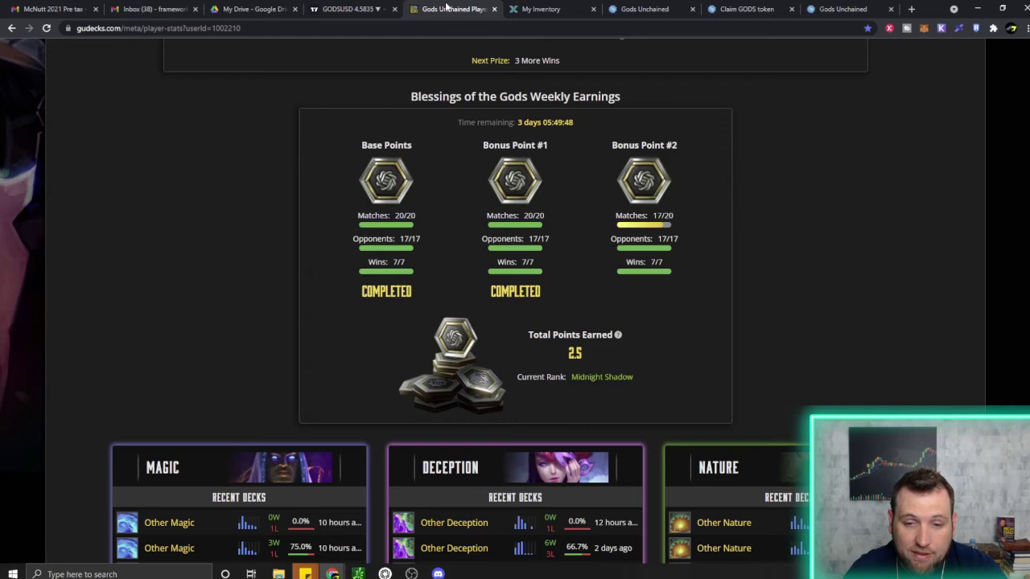
{"action": "scroll", "coordinate": [561, 332], "scroll_direction": "up", "scroll_amount": 3}
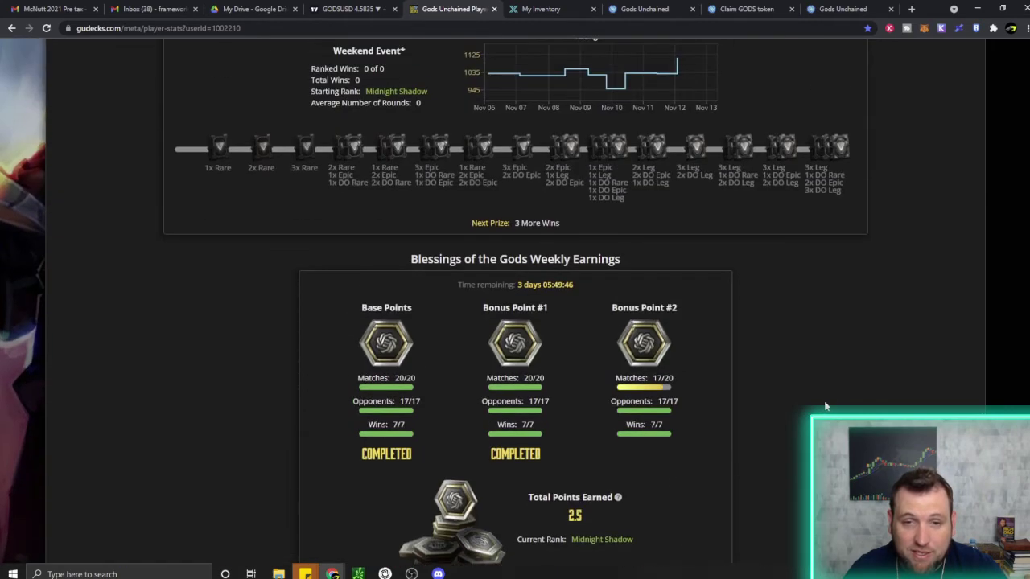
{"action": "scroll", "coordinate": [819, 328], "scroll_direction": "up", "scroll_amount": 1}
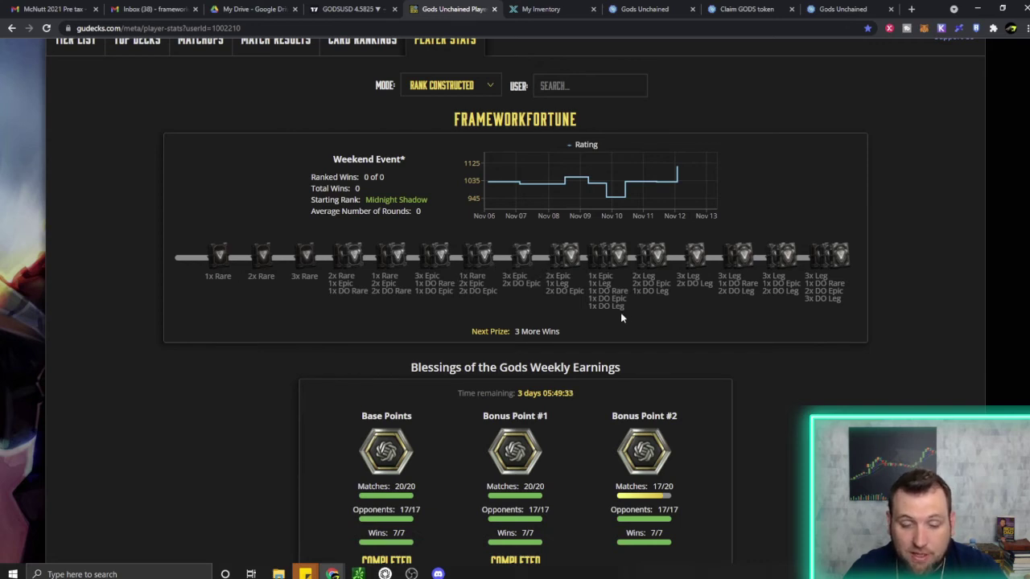
{"action": "scroll", "coordinate": [620, 315], "scroll_direction": "down", "scroll_amount": 3}
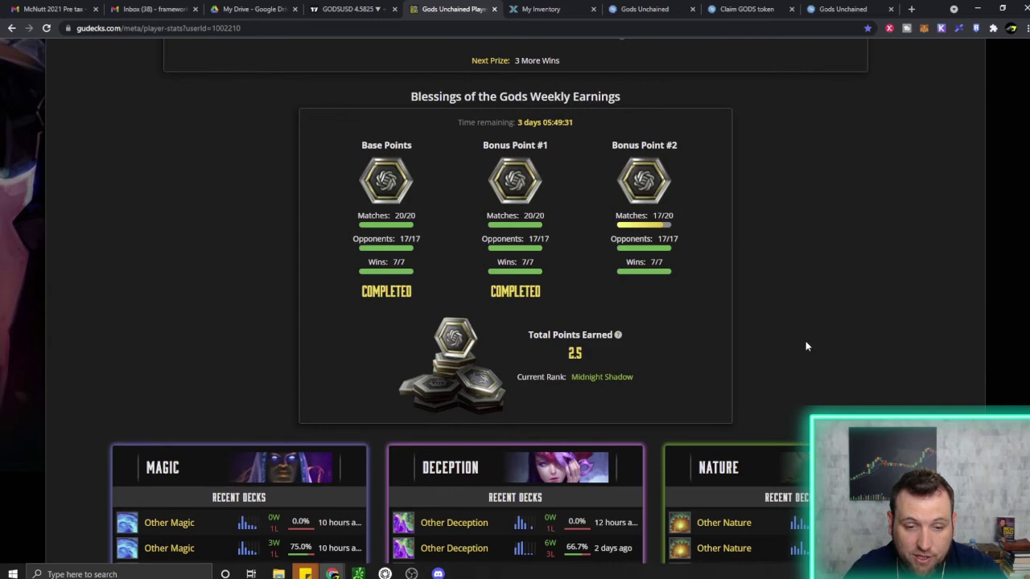
{"action": "scroll", "coordinate": [807, 346], "scroll_direction": "up", "scroll_amount": 4}
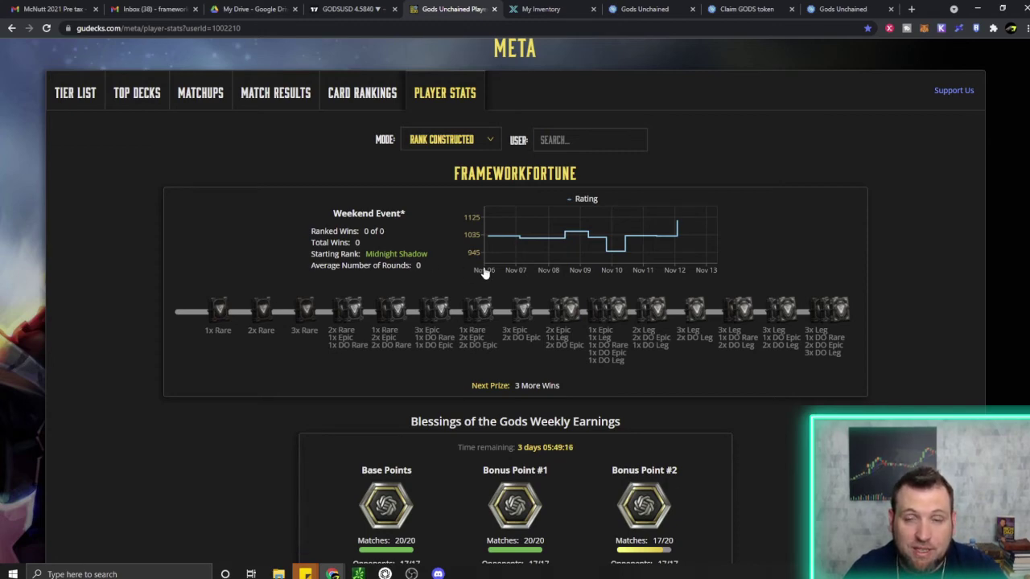
- Return to the Claim GODS token page showing the Genesis and Trial of the Gods reward criteria and claiming steps
{"action": "left_click", "coordinate": [647, 9]}
{"action": "left_click", "coordinate": [722, 8]}
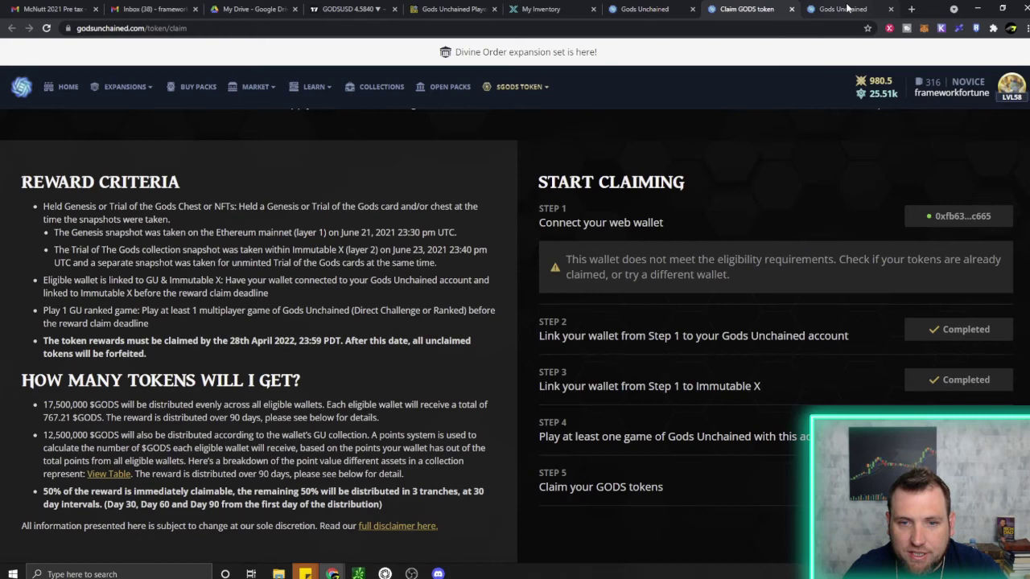
{"action": "left_click", "coordinate": [841, 9]}
{"action": "key", "text": "ctrl+shift+Tab"}
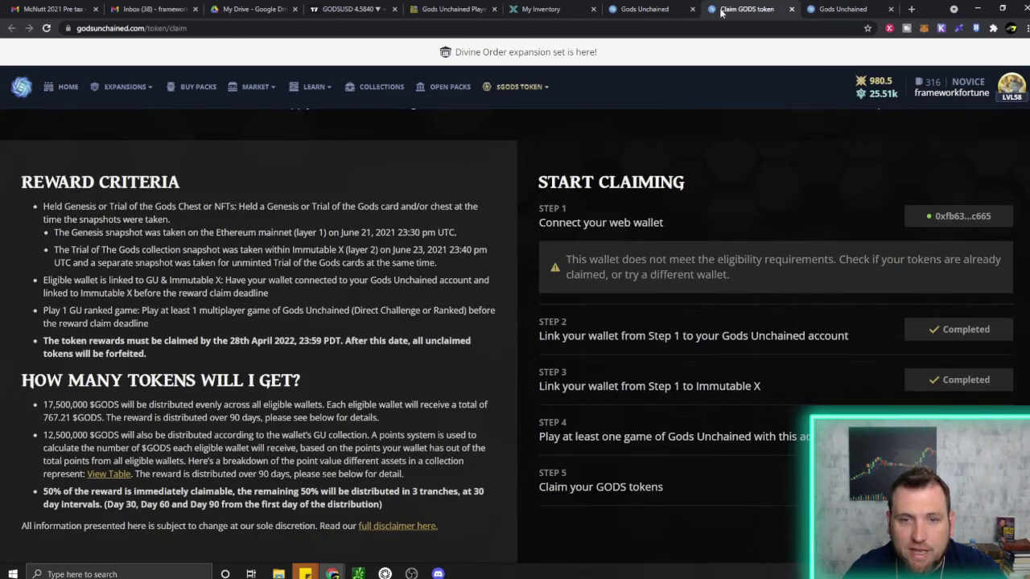